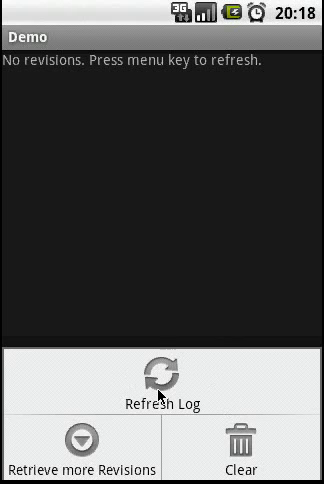
- Refresh the Demo log to load revisions 1 through 6 from the server
left_click(159, 394)
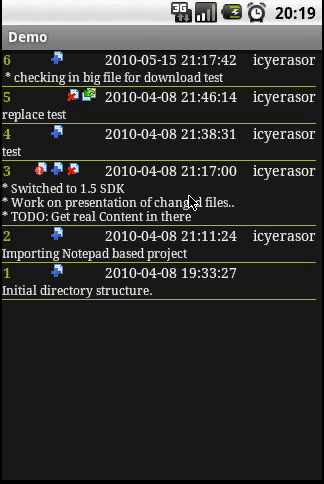
left_click(149, 205)
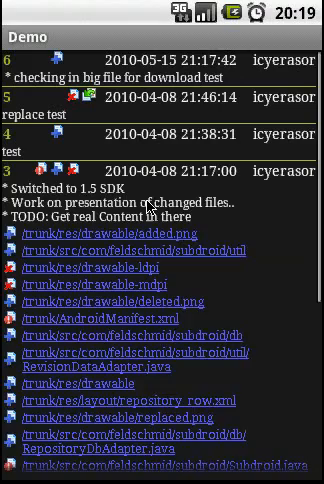
scroll(153, 160, "down", 1)
scroll(153, 160, "down", 1)
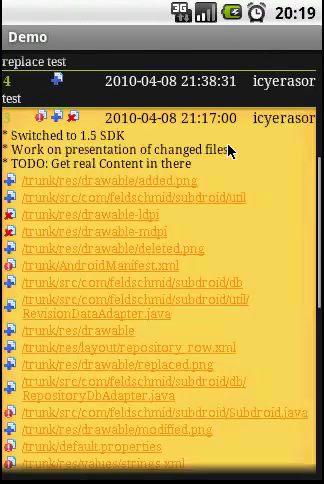
left_click_drag(230, 148, 225, 116)
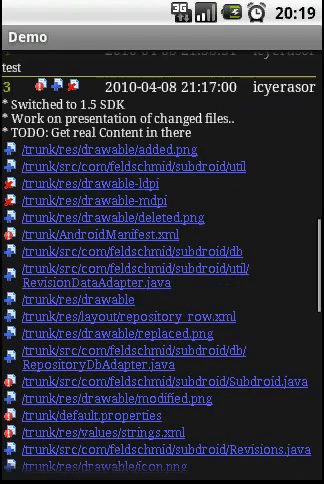
scroll(253, 220, "down", 3)
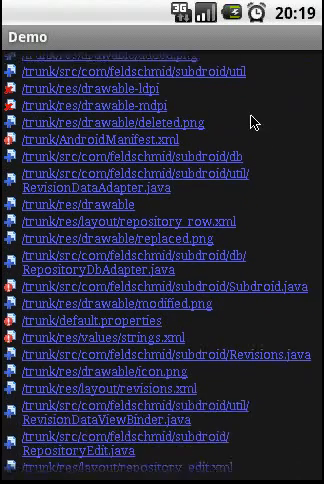
scroll(270, 345, "down", 2)
scroll(260, 245, "down", 2)
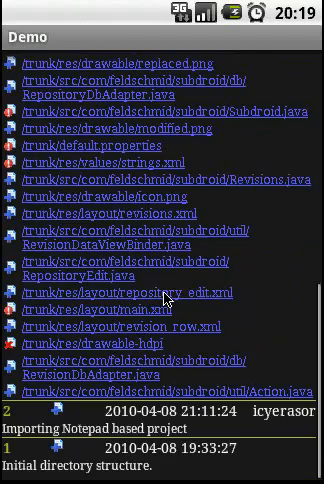
scroll(220, 440, "up", 5)
scroll(243, 217, "up", 1)
left_click(252, 127)
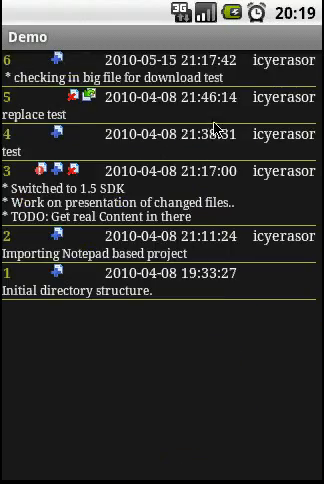
- Expand revision 6 and download the head version of /trunk/stuff/Spitzers_Orion_big.jpg
left_click(178, 78)
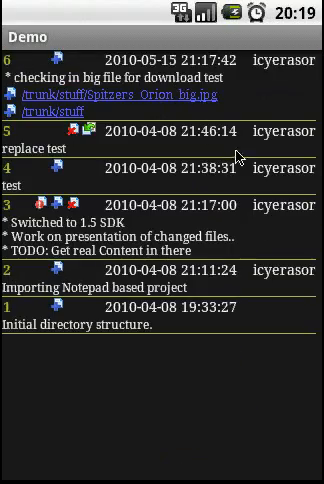
left_click(132, 95)
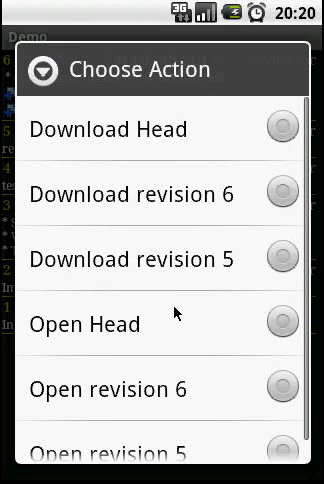
mouse_move(185, 385)
left_mouse_down()
mouse_move(178, 250)
mouse_move(181, 327)
left_mouse_up()
scroll(230, 200, "down", 1)
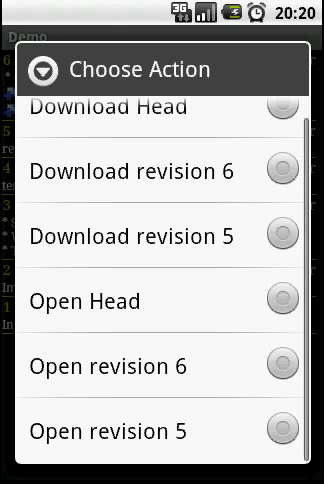
left_click_drag(167, 205, 166, 373)
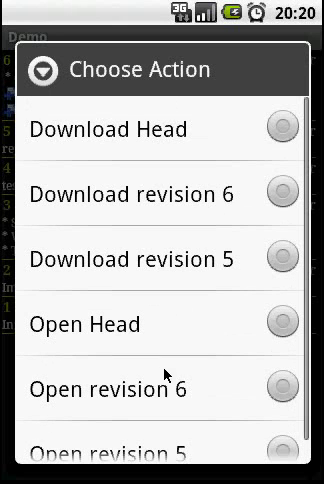
left_click(181, 140)
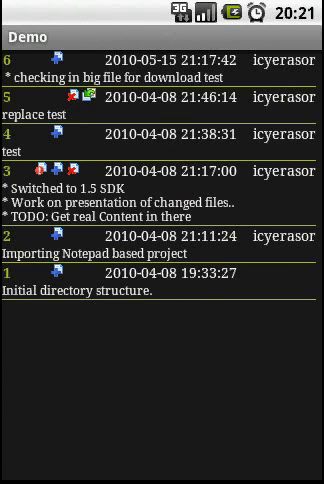
- Expand then collapse revision 3's file list and show the log's Refresh, Retrieve more, Clear options
left_click(208, 200)
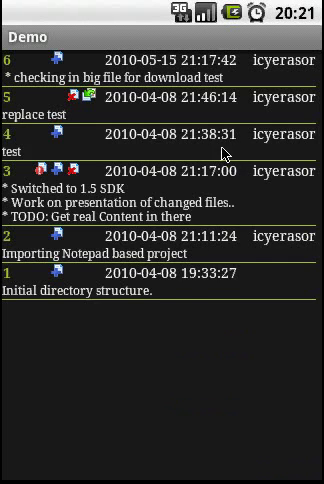
left_click(215, 150)
key("Menu")
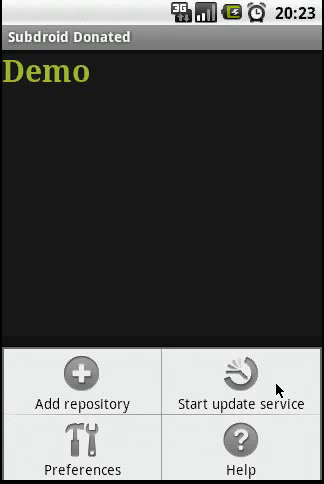
- Start the background update service, which reports new revisions for Demo
left_click(279, 390)
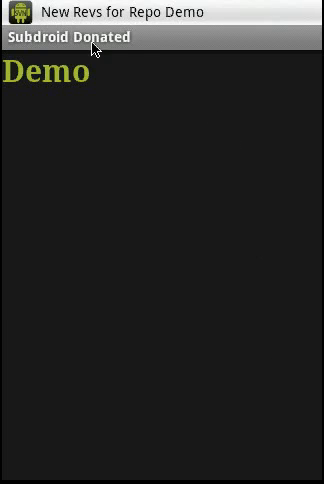
- Open Demo's log from the New Revisions notification and refresh its revision history
left_click_drag(222, 20, 230, 302)
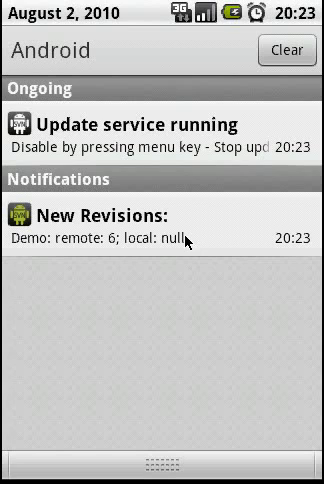
left_click(186, 240)
key("Menu")
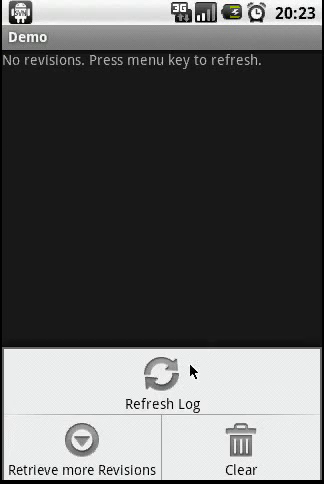
left_click(188, 381)
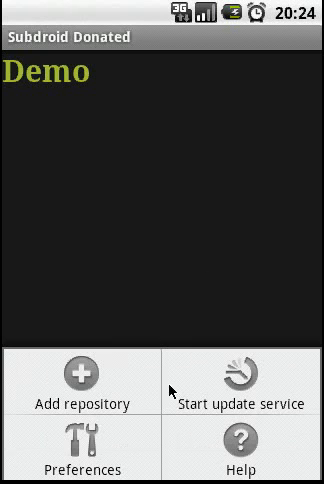
- Open the Update Service preferences and the Update interval choices
left_click(102, 441)
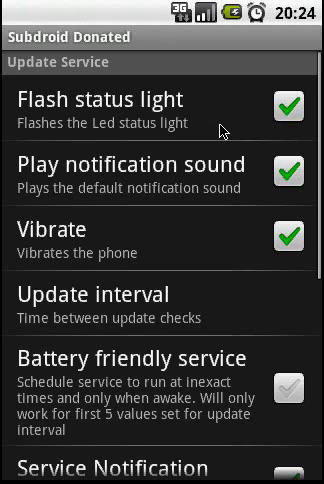
left_click(196, 302)
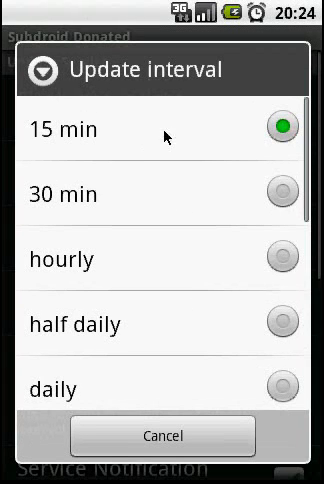
scroll(168, 195, "down", 2)
scroll(181, 160, "down", 2)
scroll(180, 140, "down", 2)
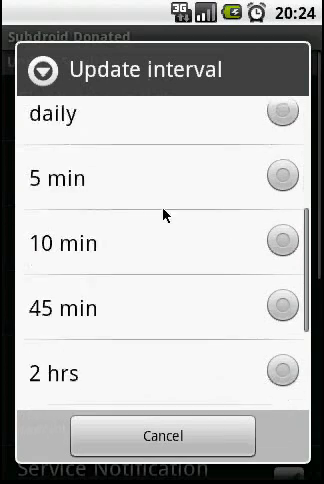
scroll(165, 290, "up", 2)
scroll(168, 380, "up", 4)
- Cancel the interval dialog unchanged, then pull down and close the notification shade
left_click(171, 436)
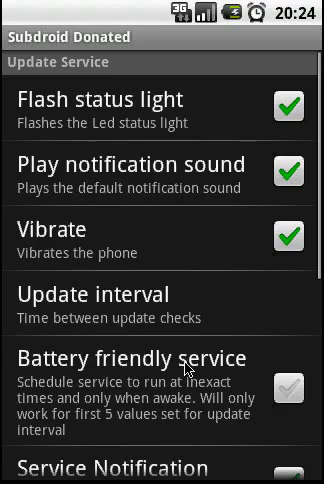
left_click_drag(202, 437, 186, 113)
scroll(186, 113, "down", 1)
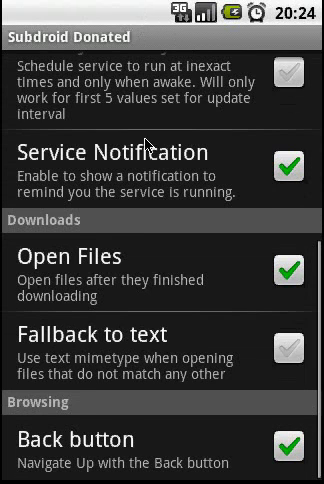
left_click_drag(146, 18, 143, 198)
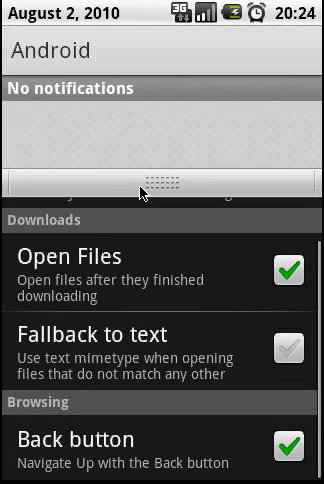
left_click_drag(143, 198, 140, 40)
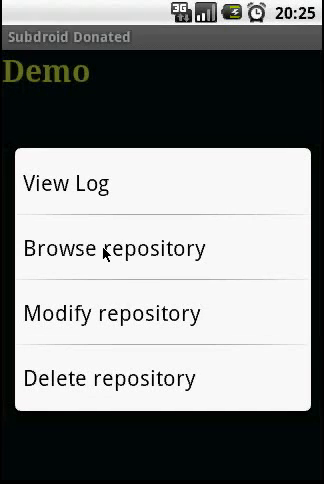
- Choose Browse repository to list the Demo project's files and folders
left_click(104, 250)
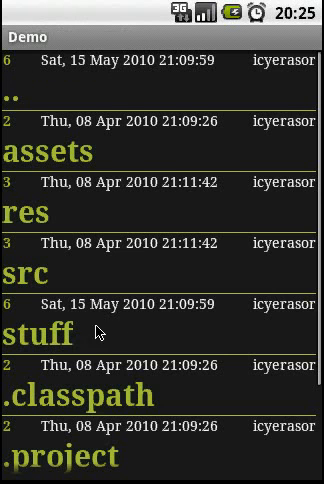
scroll(110, 250, "down", 3)
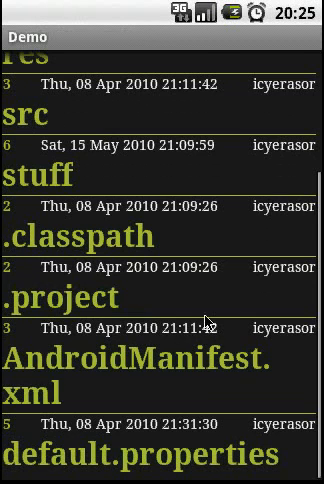
scroll(208, 170, "up", 2)
scroll(208, 232, "down", 2)
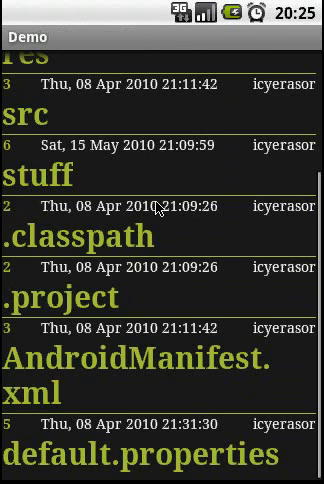
scroll(158, 340, "up", 2)
scroll(148, 255, "up", 1)
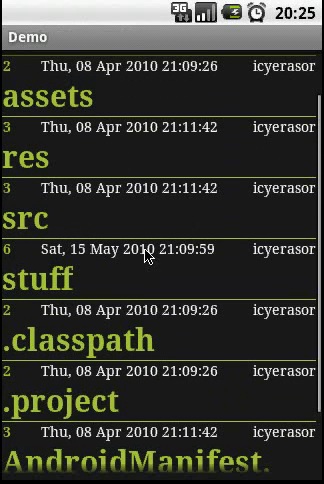
left_click(87, 220)
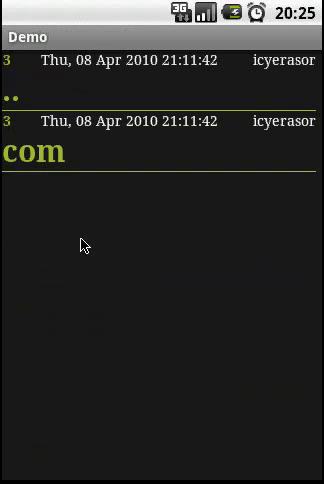
key("Escape")
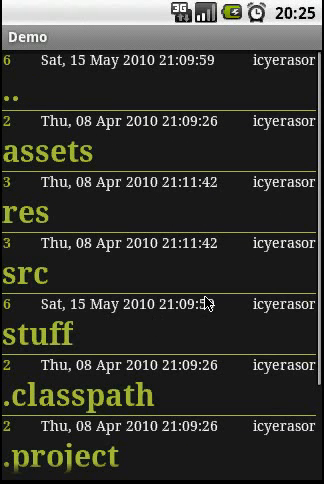
left_click_drag(207, 303, 203, 219)
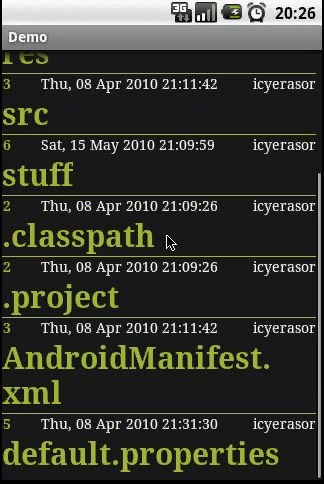
left_click(169, 240)
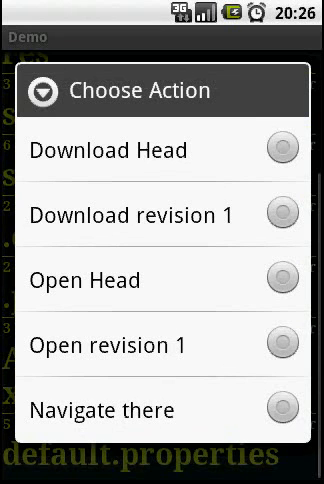
key("Escape")
left_click_drag(182, 255, 143, 208)
scroll(143, 230, "down", 3)
scroll(150, 100, "down", 2)
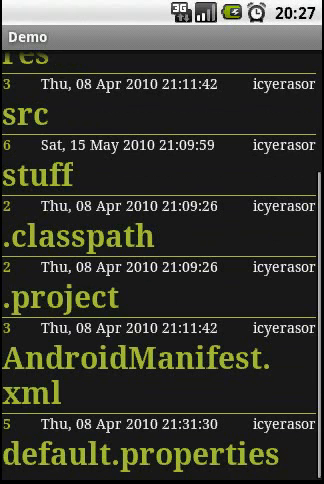
left_click_drag(199, 230, 200, 322)
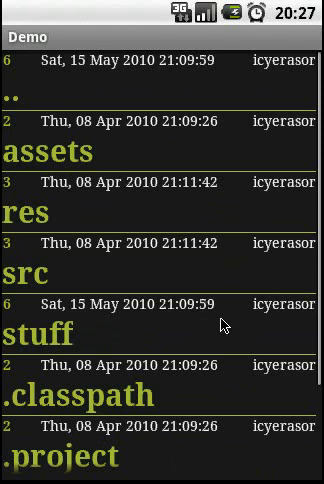
left_click_drag(218, 322, 220, 205)
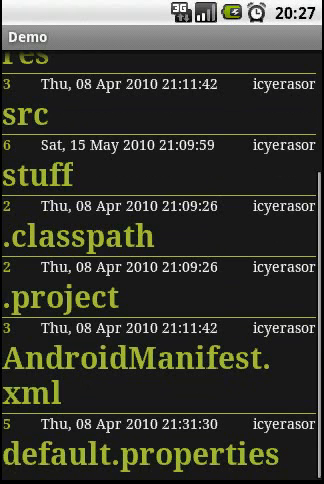
- Leave the repository browser and show Subdroid's main options menu
key("Escape")
key("Menu")
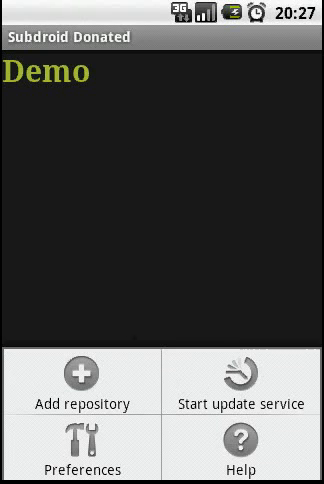
- Close the options menu and long-press Demo to bring up its repository actions
key("Escape")
left_click_drag(137, 85, 137, 85)
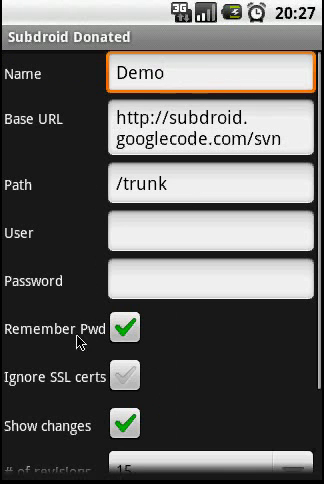
scroll(74, 255, "down", 5)
scroll(74, 160, "up", 5)
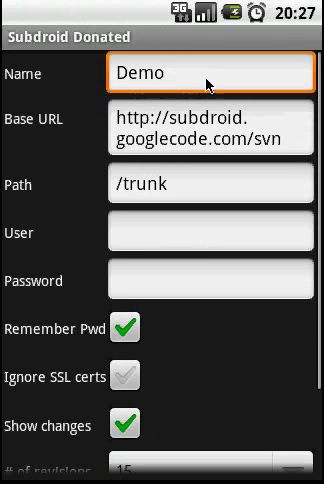
left_click(290, 140)
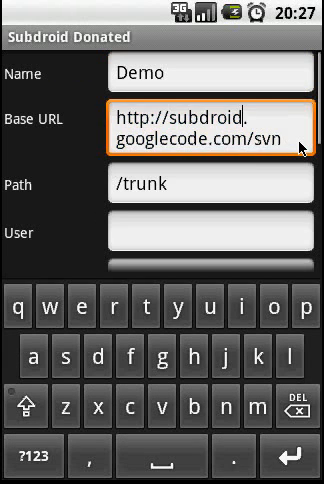
left_click(298, 148)
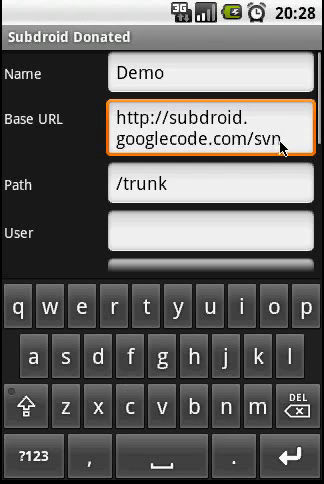
- Begin editing the Path field to append src/ after /trunk/project1/
left_click(194, 190)
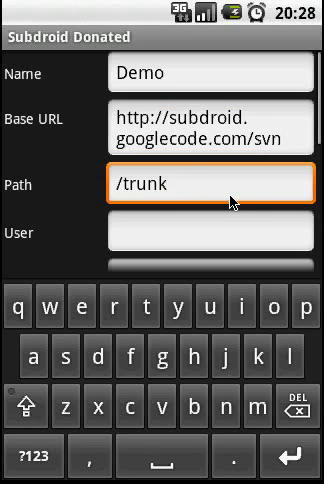
type("/pro")
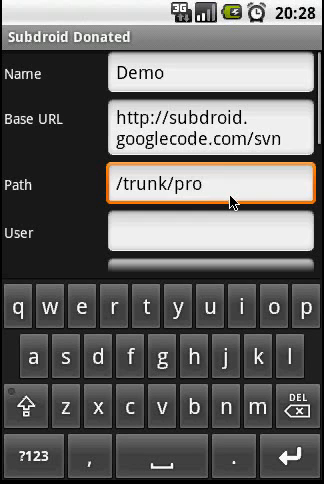
type("ject1/")
type("src/")
scroll(88, 185, "down", 1)
scroll(88, 168, "down", 2)
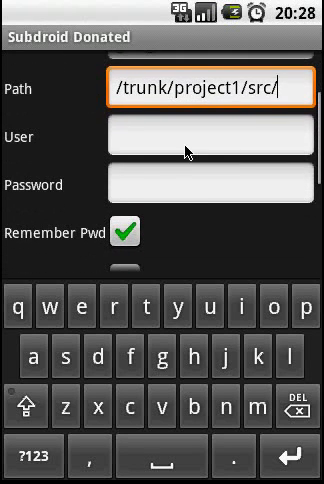
key("Down")
key("Down")
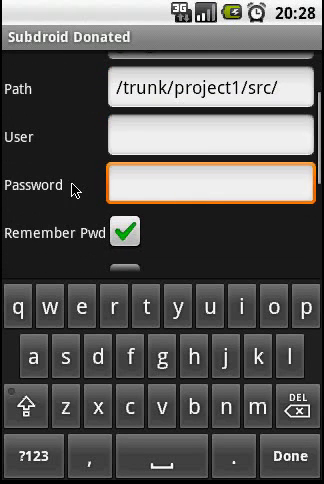
scroll(62, 130, "down", 3)
scroll(62, 86, "up", 3)
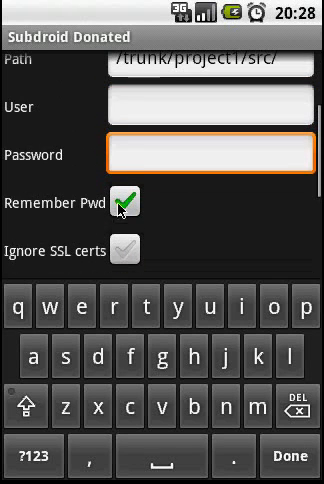
key("Escape")
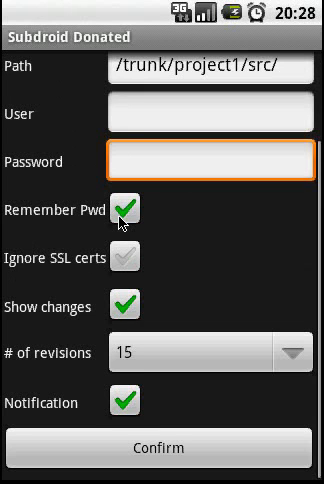
scroll(50, 170, "up", 2)
scroll(55, 218, "up", 2)
scroll(55, 218, "up", 1)
scroll(50, 250, "up", 1)
scroll(55, 285, "up", 1)
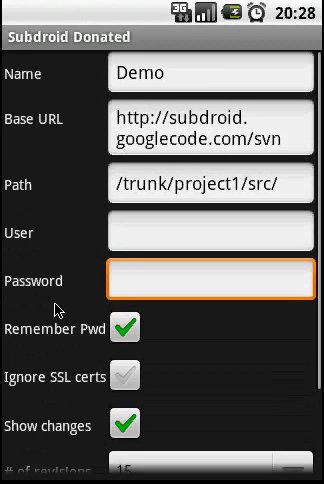
left_click(155, 122)
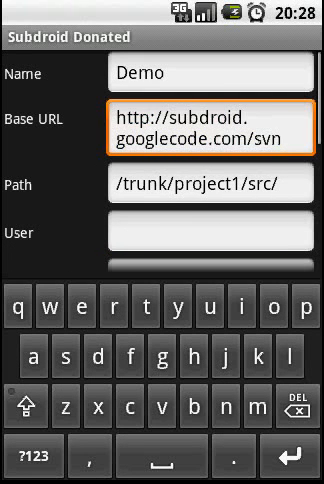
key("Escape")
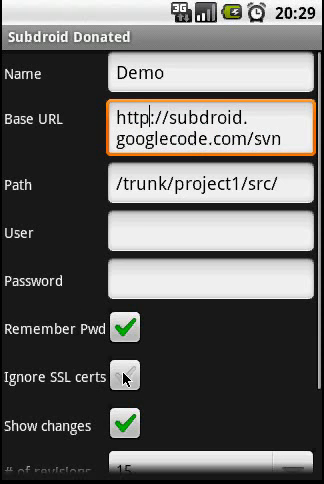
left_click(125, 377)
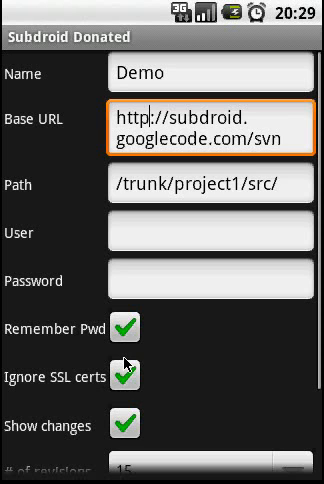
scroll(186, 310, "down", 3)
scroll(218, 216, "down", 3)
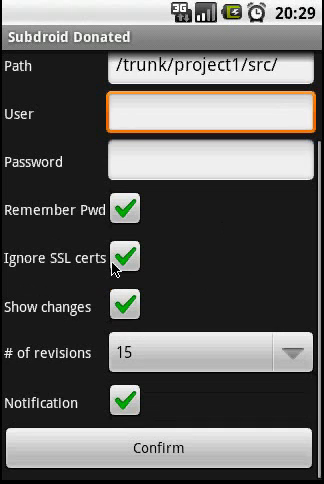
left_click(125, 258)
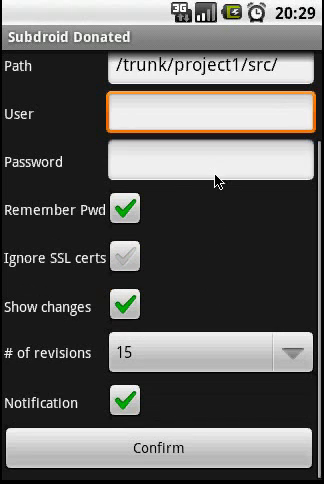
scroll(200, 200, "up", 2)
scroll(170, 230, "down", 2)
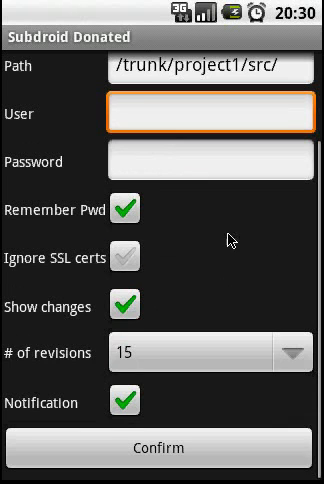
- Review the # of revisions choices and keep the value at 15
mouse_move(229, 240)
left_mouse_down()
mouse_move(229, 300)
mouse_move(229, 205)
left_mouse_up()
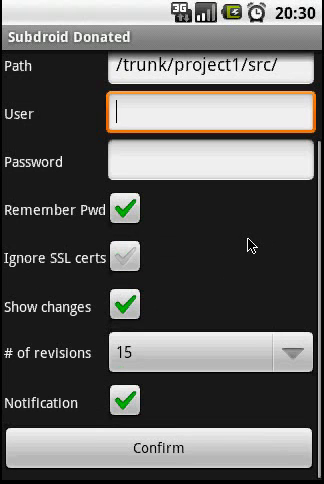
left_click(297, 358)
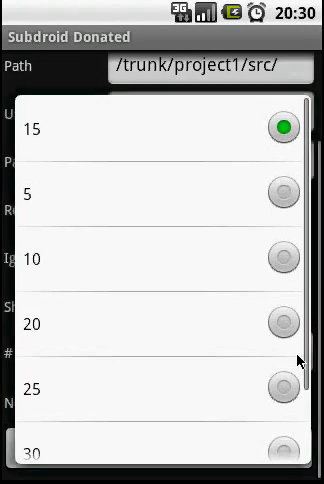
scroll(199, 263, "down", 2)
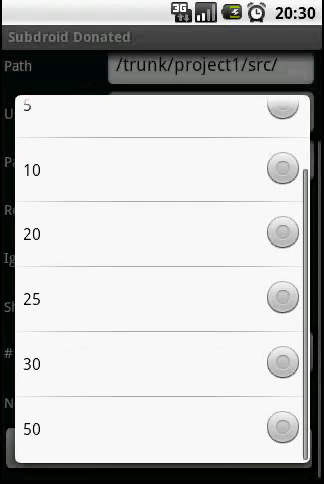
key("Escape")
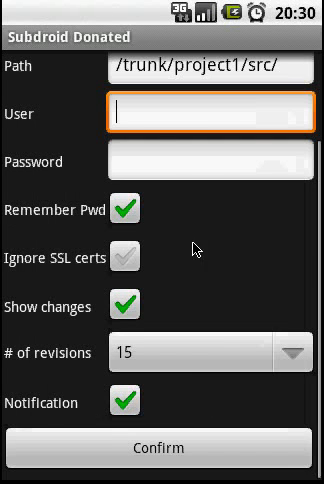
scroll(196, 281, "up", 3)
scroll(190, 340, "down", 3)
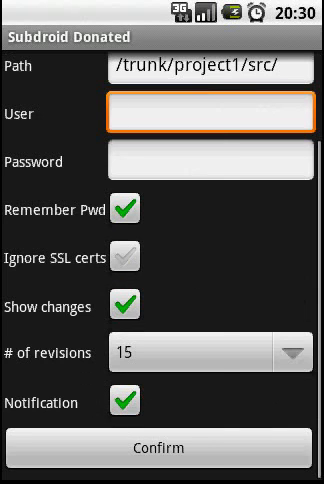
- Bring up the options menu on the Demo repository screen
key("Menu")
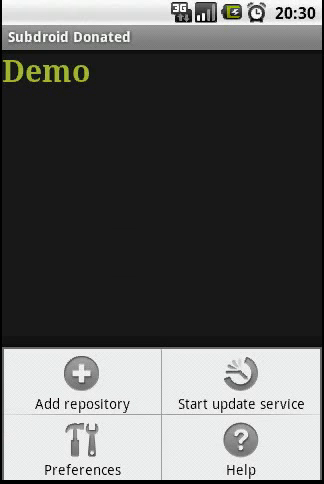
- Show Help and skim through the about text, repository help and Changelog, returning to the top
left_click(248, 453)
left_click_drag(188, 305, 193, 113)
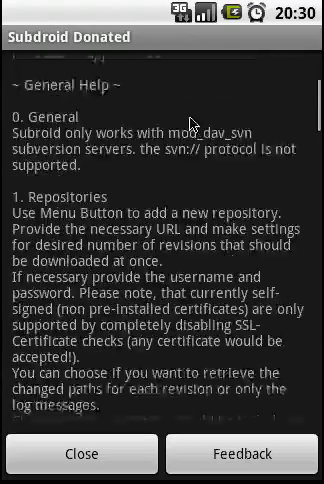
left_click_drag(162, 290, 160, 165)
left_click_drag(157, 305, 155, 148)
left_click_drag(155, 330, 150, 120)
left_click_drag(140, 343, 186, 150)
left_click_drag(186, 330, 189, 150)
left_click_drag(189, 200, 183, 320)
left_click_drag(183, 150, 195, 350)
mouse_move(200, 150)
left_mouse_down()
mouse_move(207, 300)
mouse_move(200, 350)
left_mouse_up()
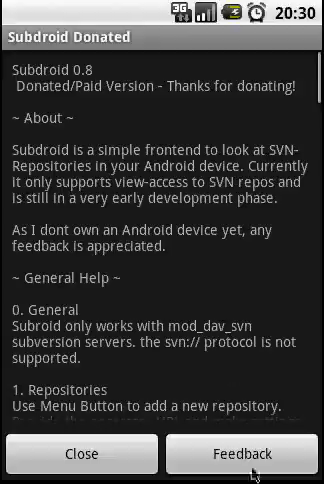